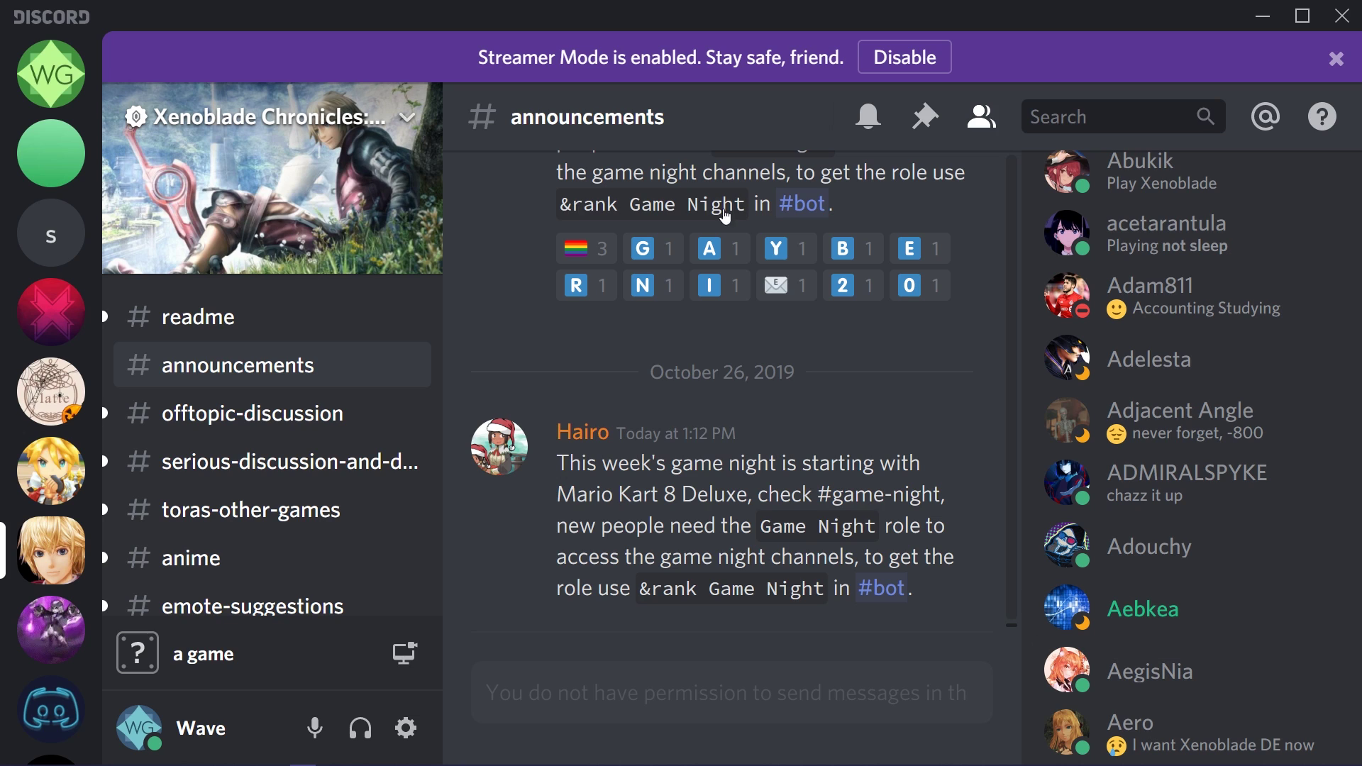
pyautogui.click(71, 92)
pyautogui.click(1184, 237)
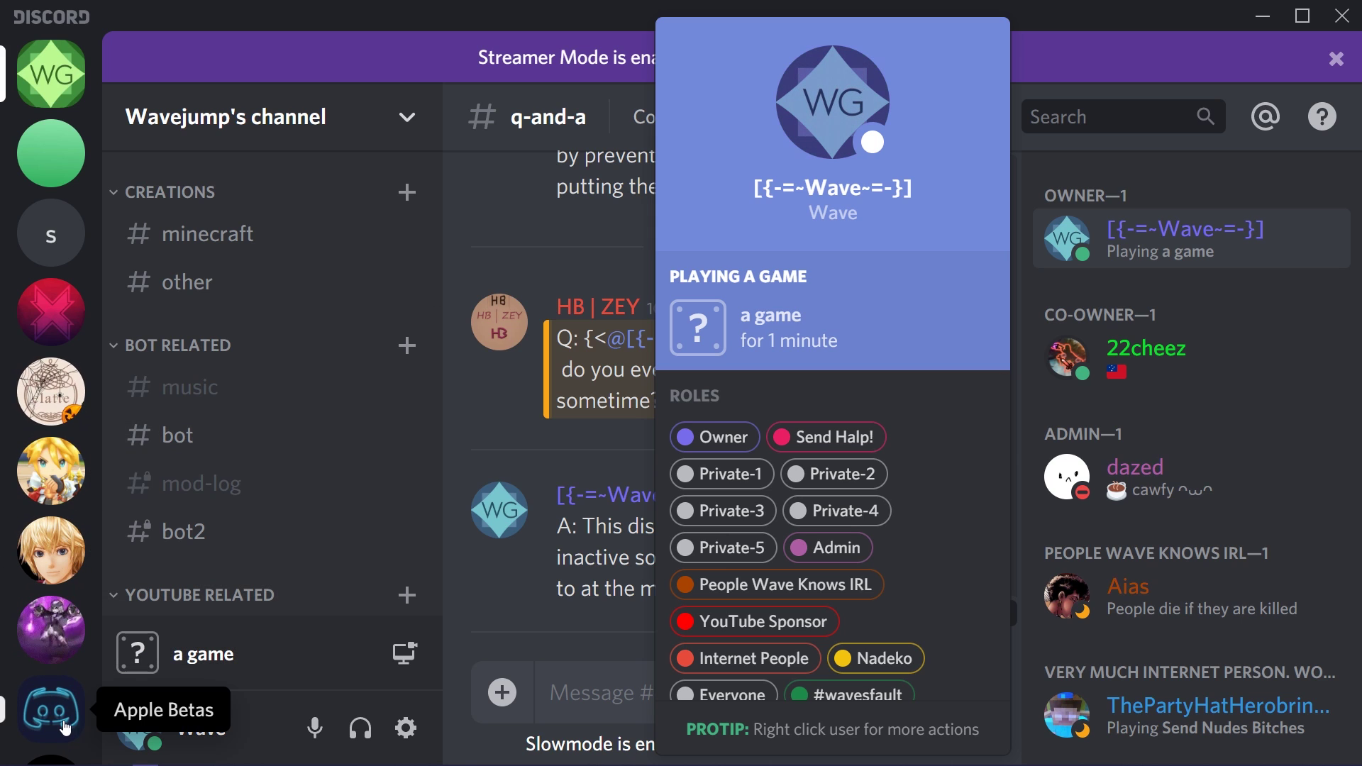
pyautogui.click(581, 611)
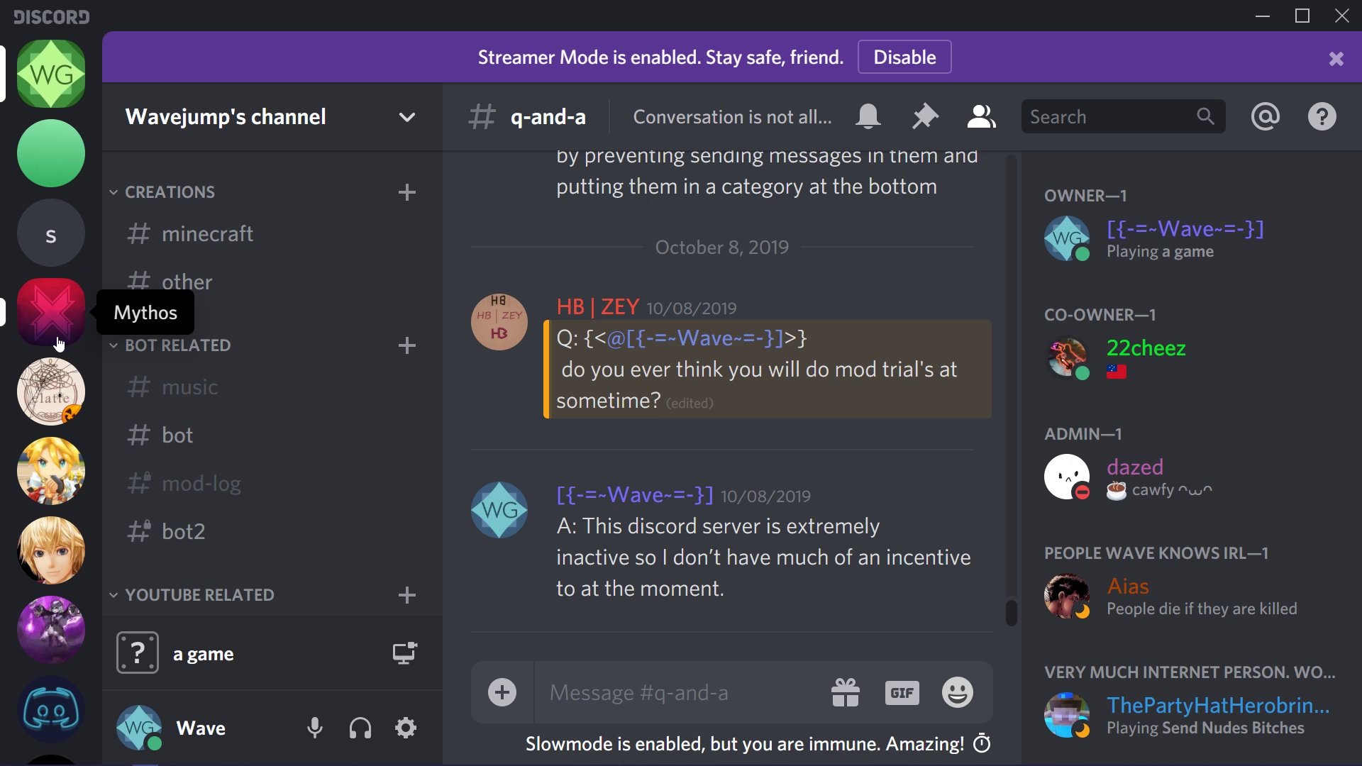
# Switch to the Xenoblade Chronicles server and view the custom status on the first moderator's profile card.
pyautogui.click(51, 496)
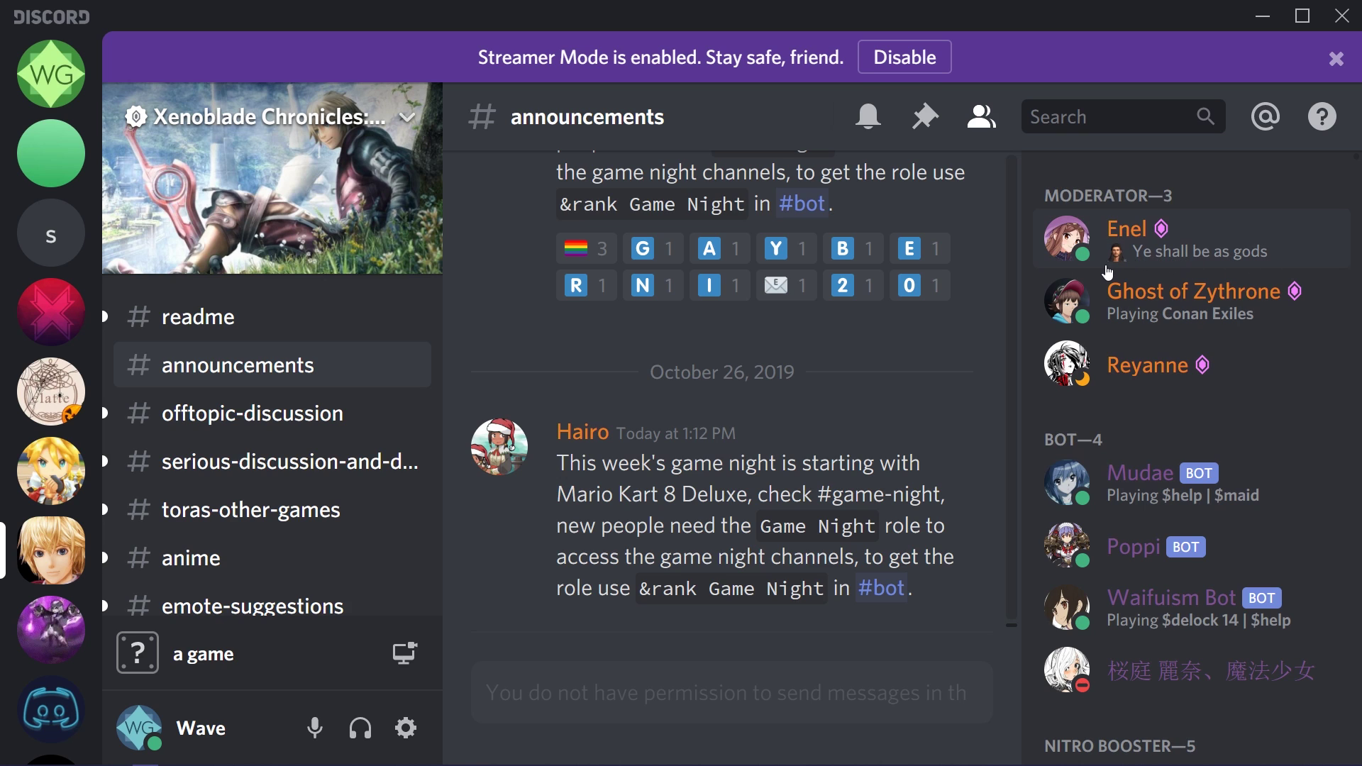
pyautogui.click(1296, 264)
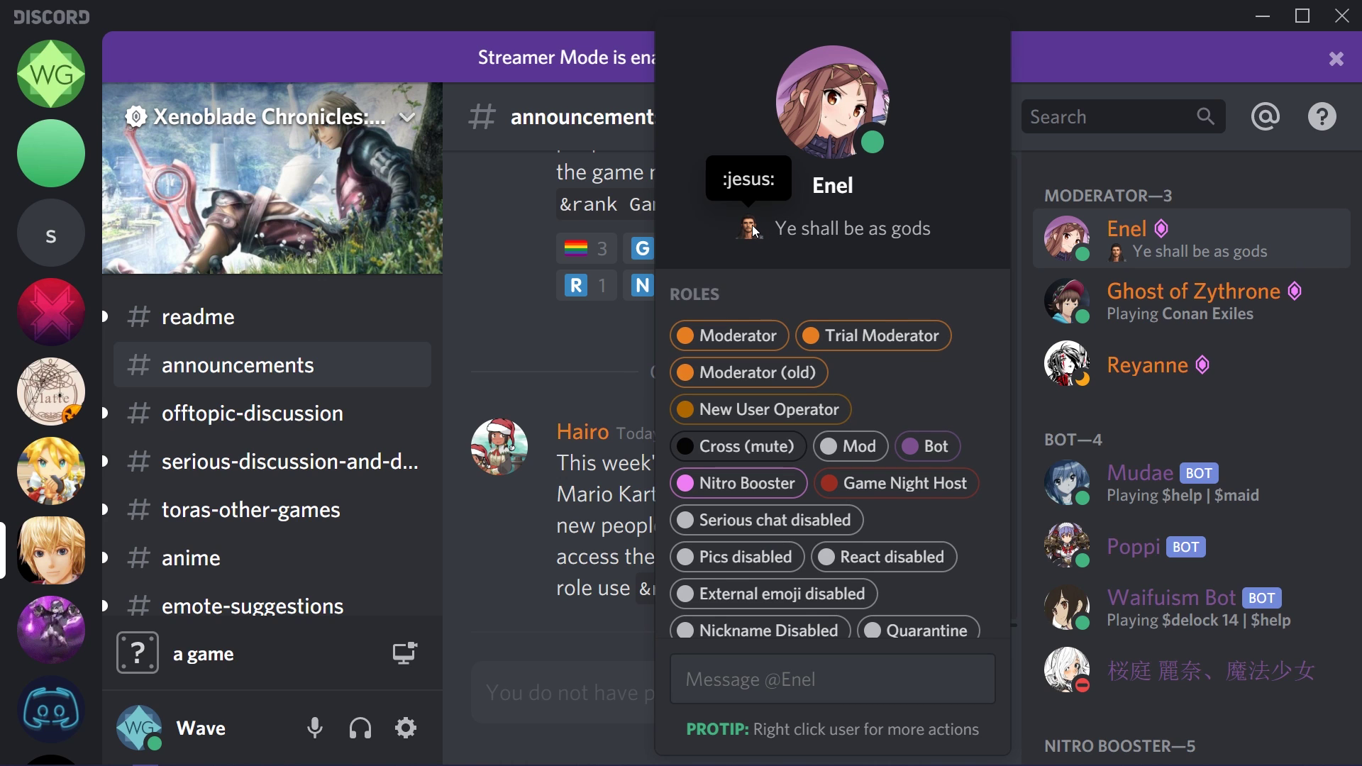
pyautogui.click(587, 368)
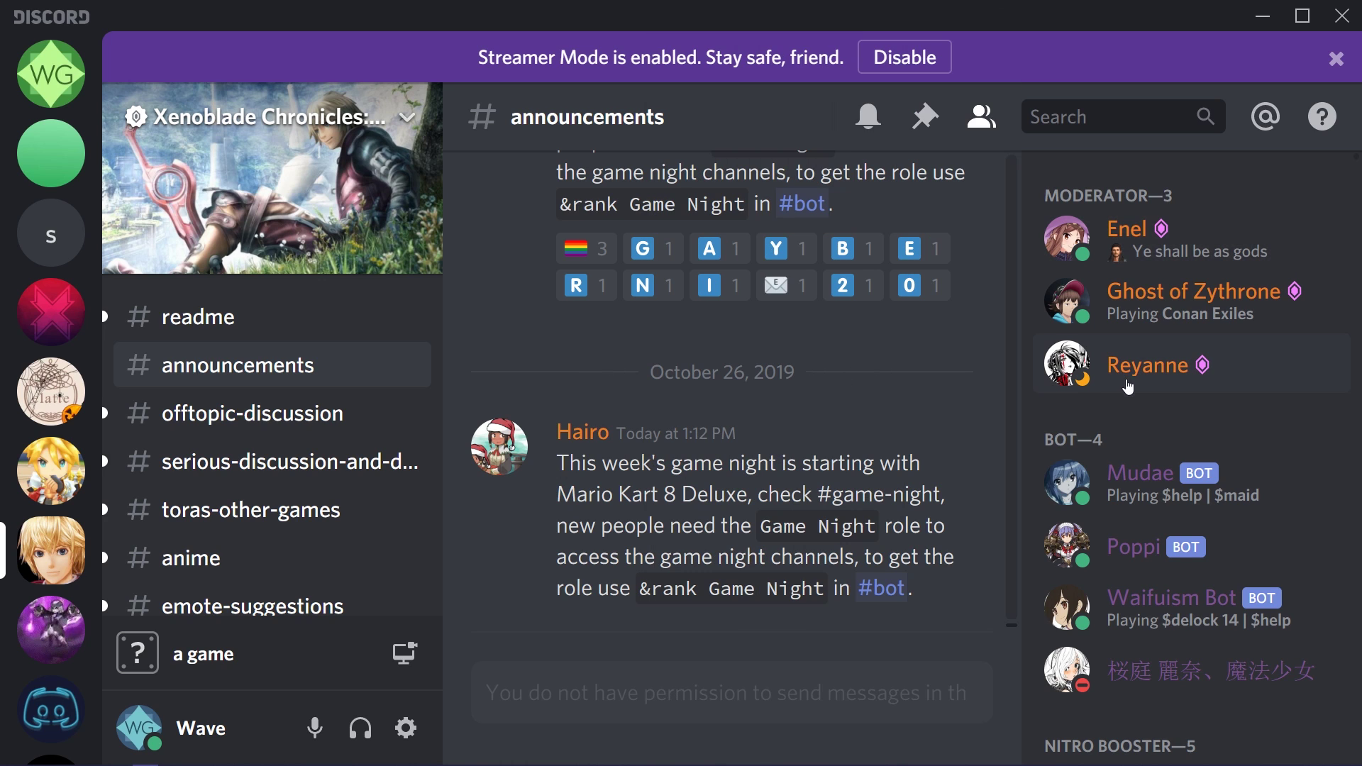
# Browse the server's member list and view the profile card of the online member whose custom status is "Play Xenoblade".
pyautogui.scroll(-6, 1167, 528)
pyautogui.scroll(-13, 1167, 529)
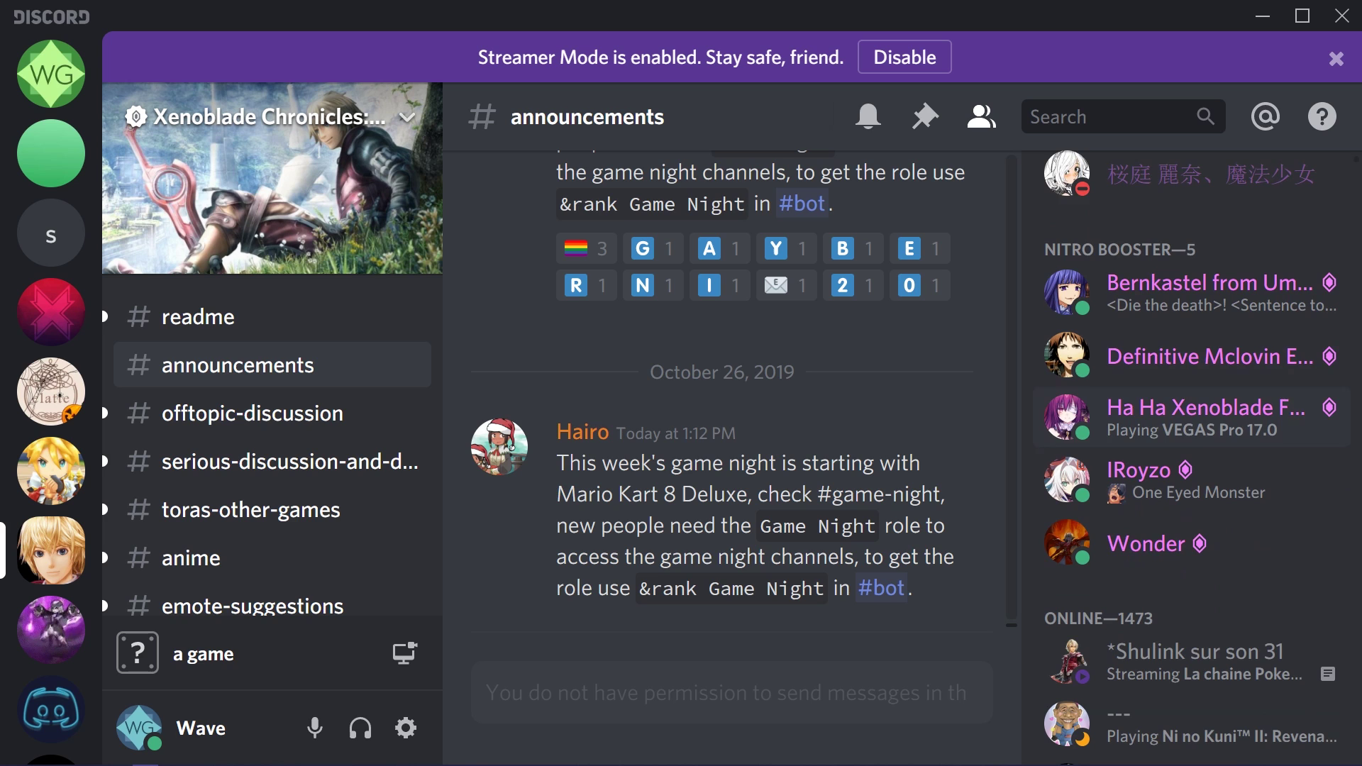
pyautogui.scroll(-6, 1179, 374)
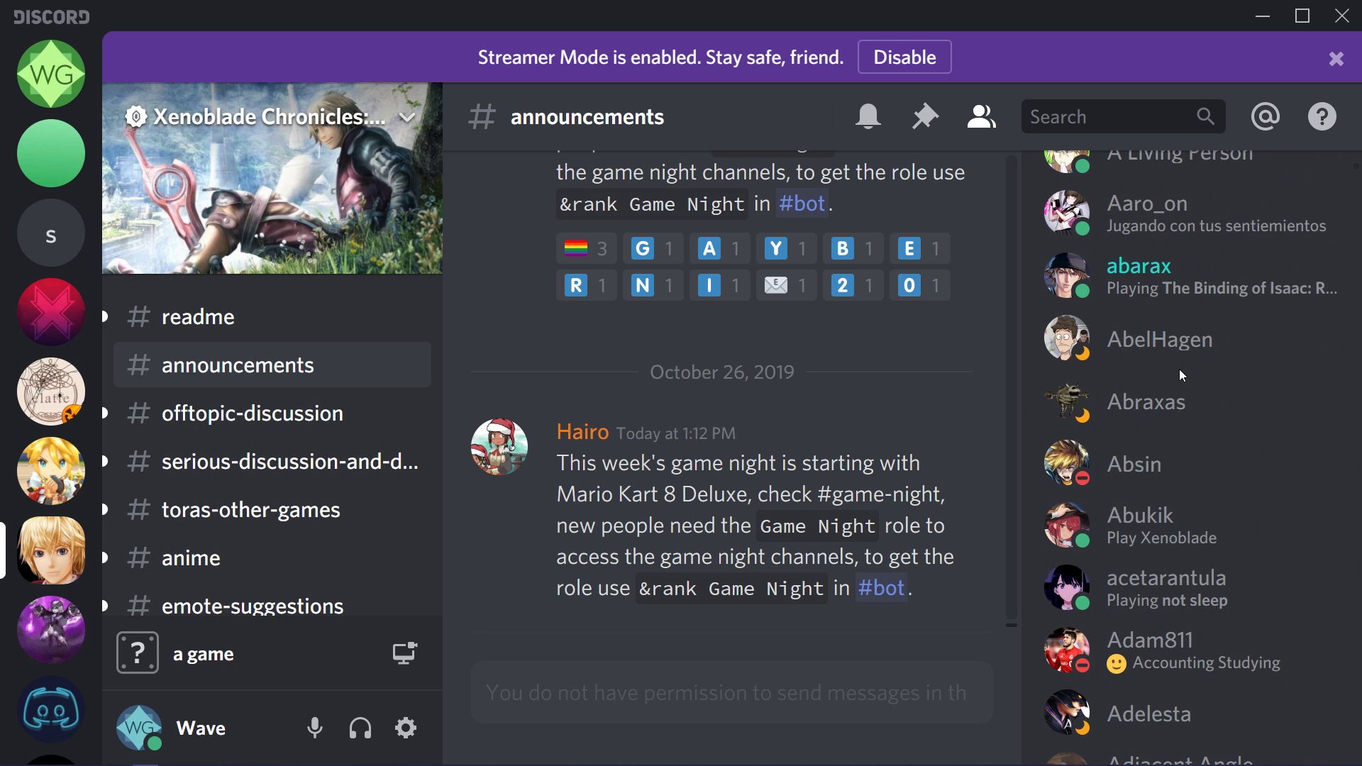
pyautogui.click(1220, 396)
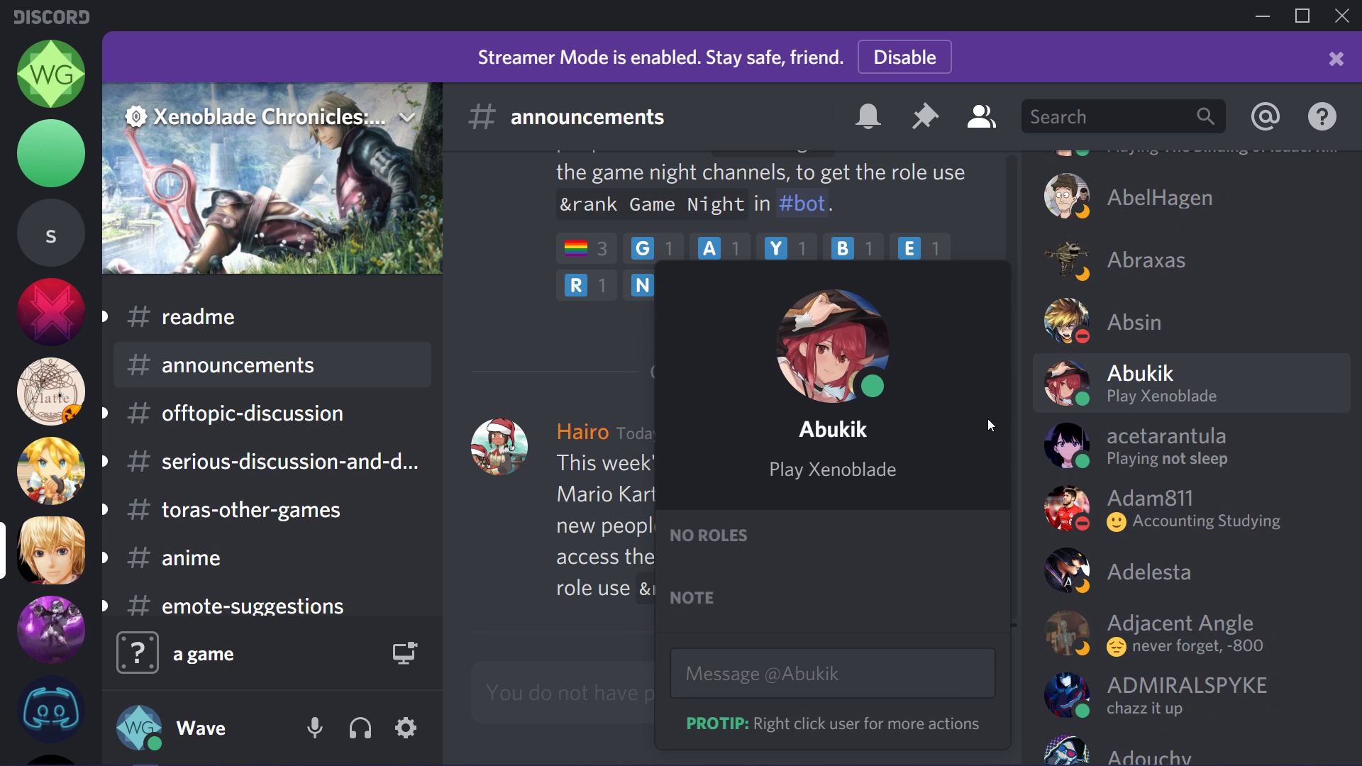
pyautogui.click(560, 452)
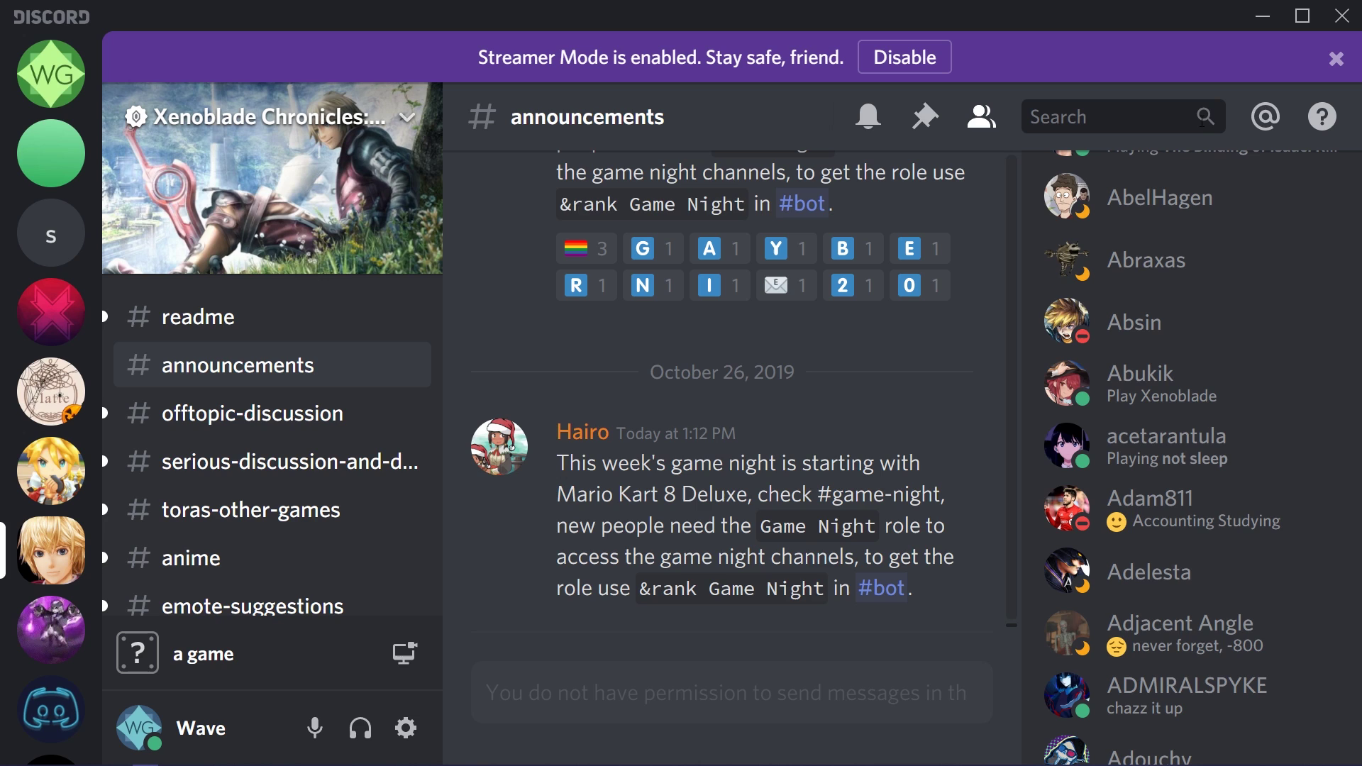
pyautogui.moveTo(1179, 763)
pyautogui.scroll(20, 1187, 573)
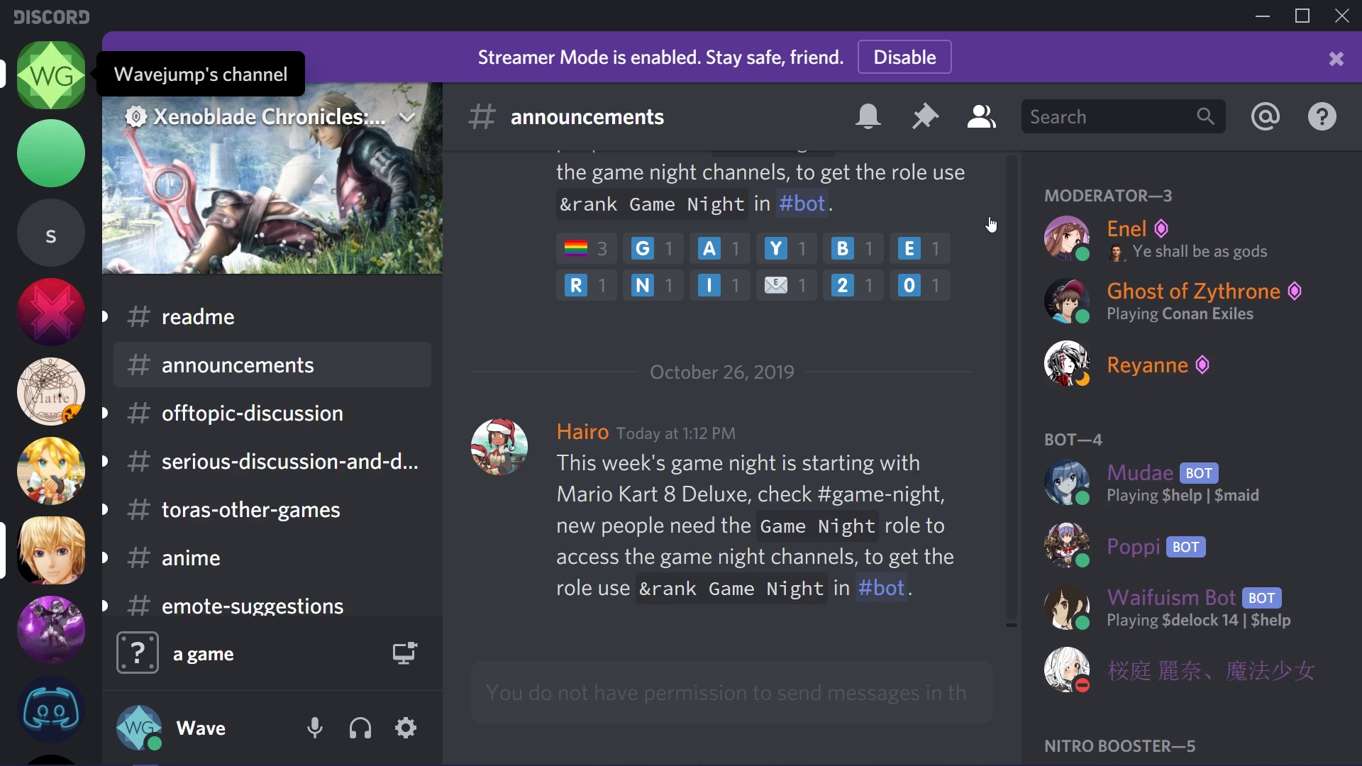
pyautogui.click(54, 89)
pyautogui.click(1084, 240)
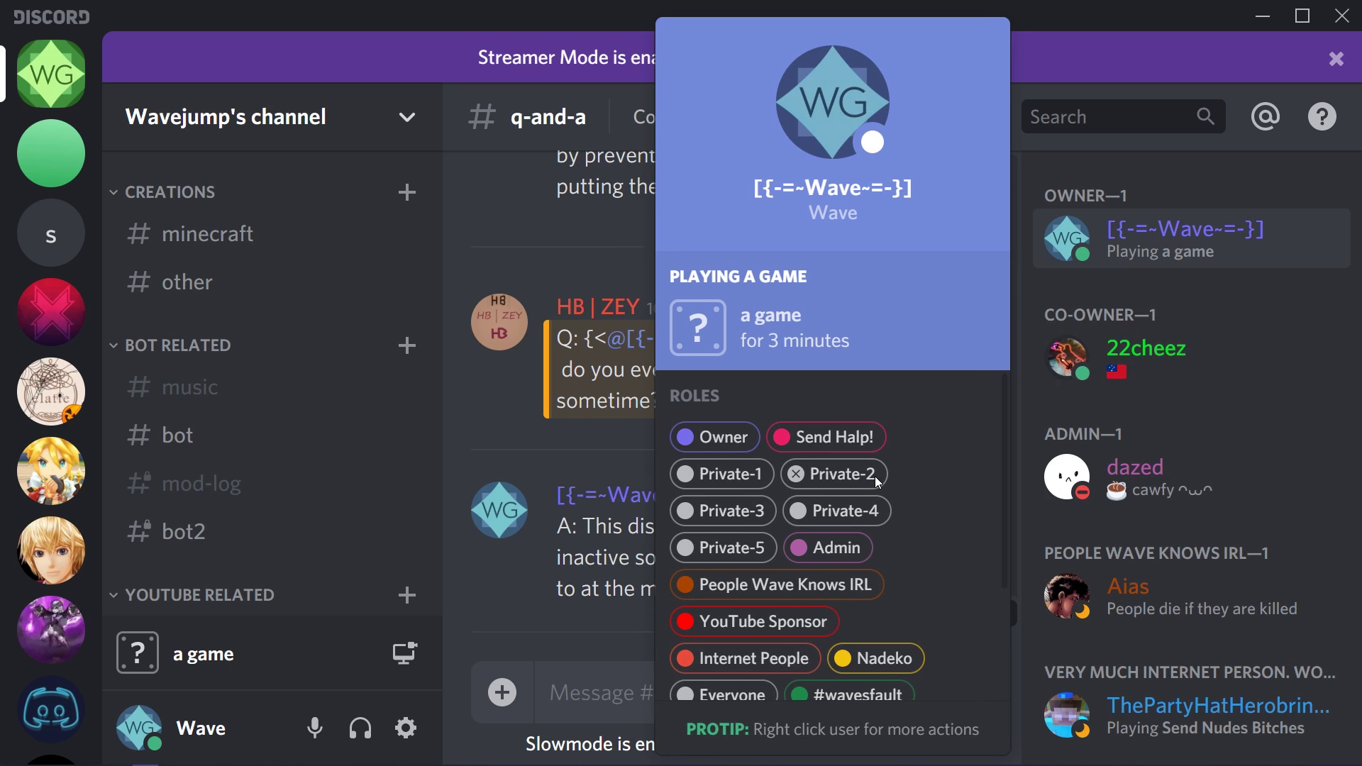
pyautogui.click(139, 727)
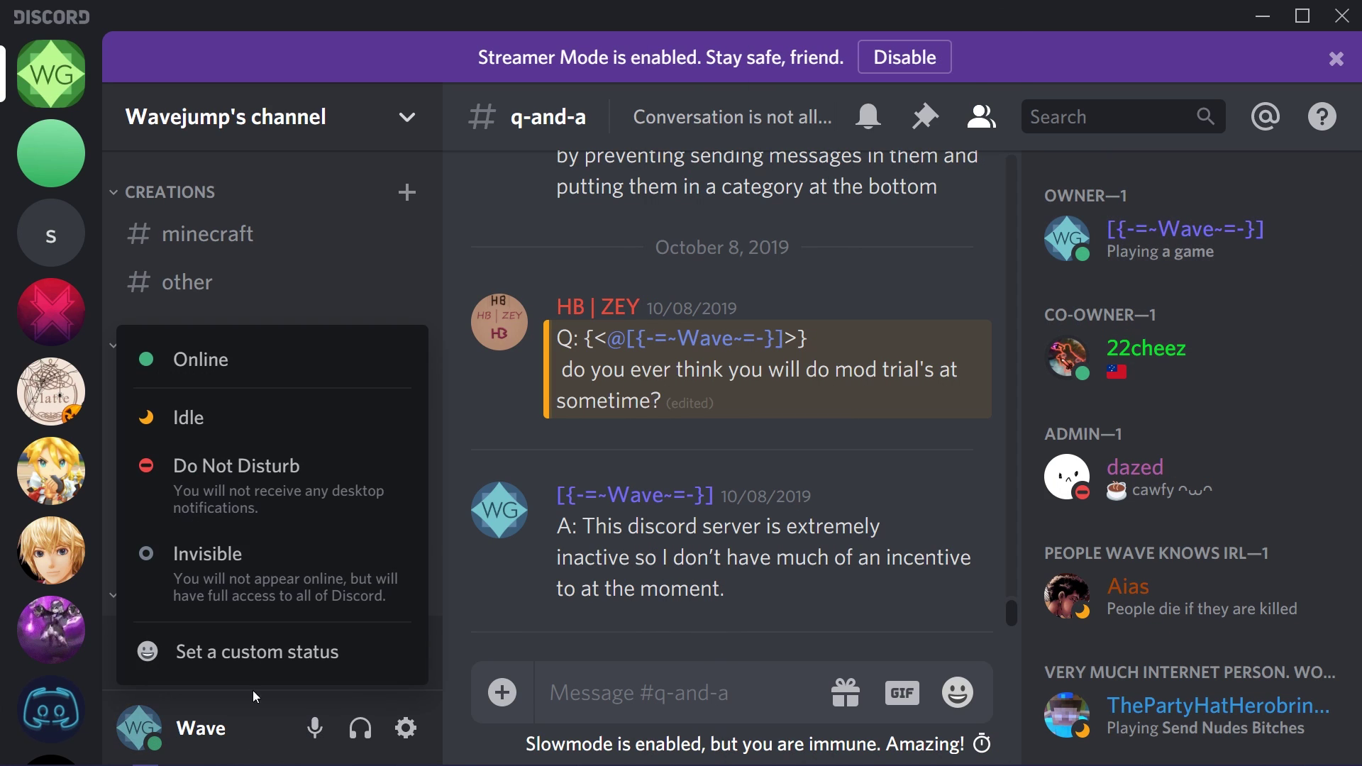
pyautogui.click(340, 648)
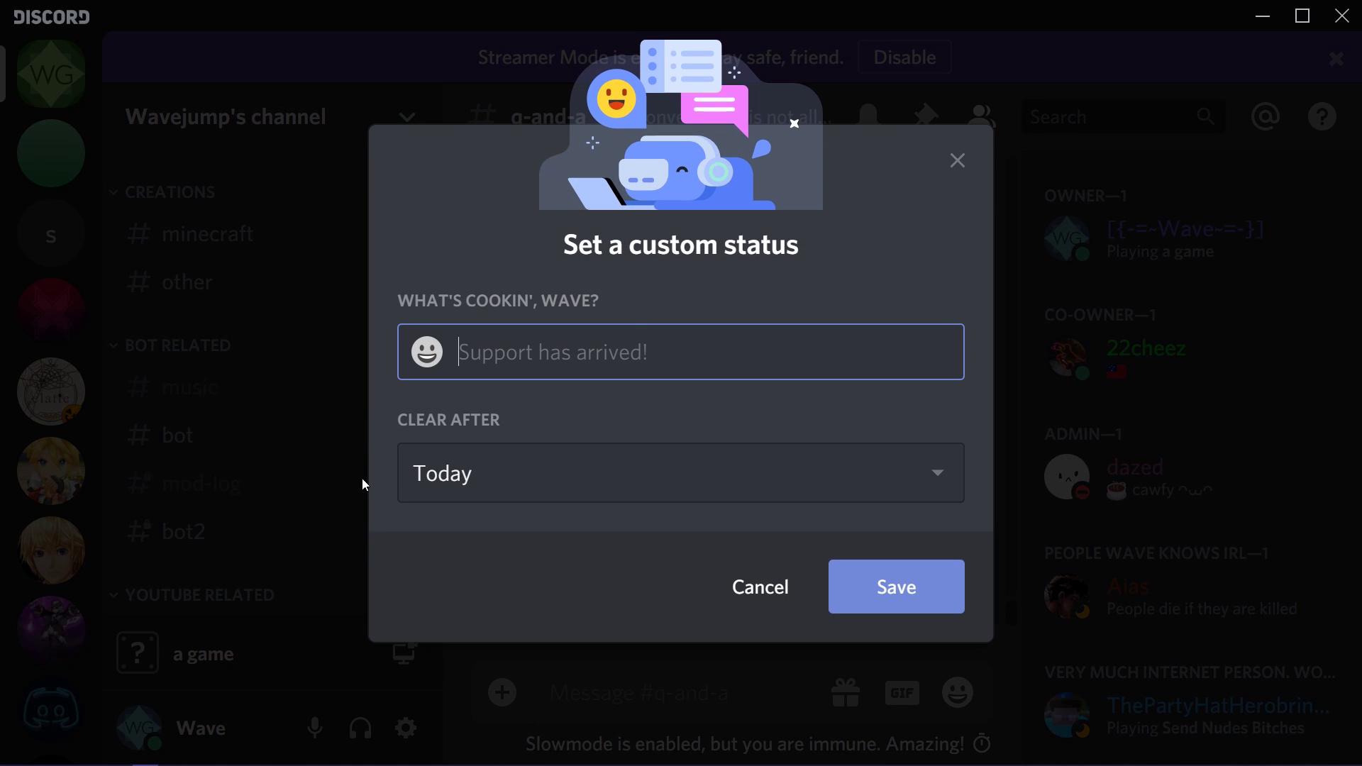
# Give the custom status the red-framed anime face emoji and the text "subscribe to the channel".
pyautogui.click(428, 353)
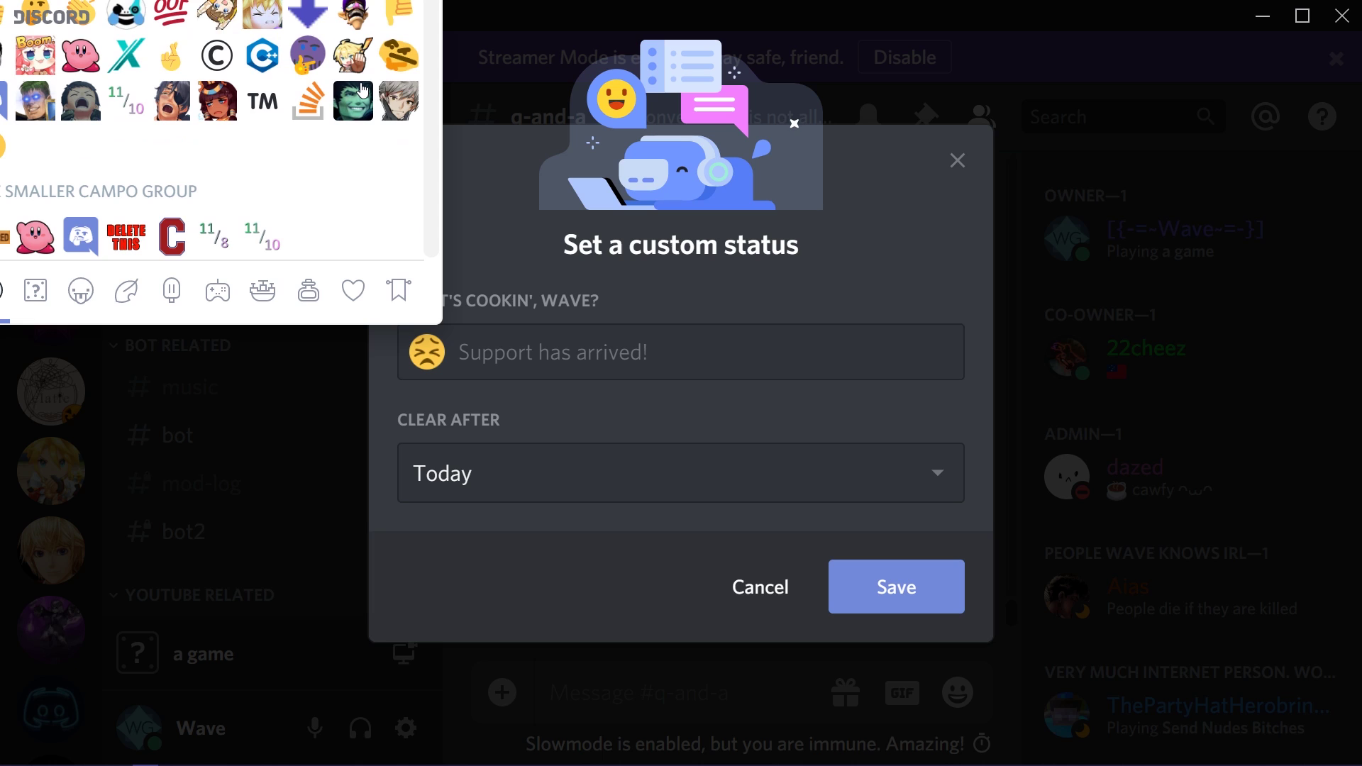
pyautogui.click(36, 58)
pyautogui.click(564, 337)
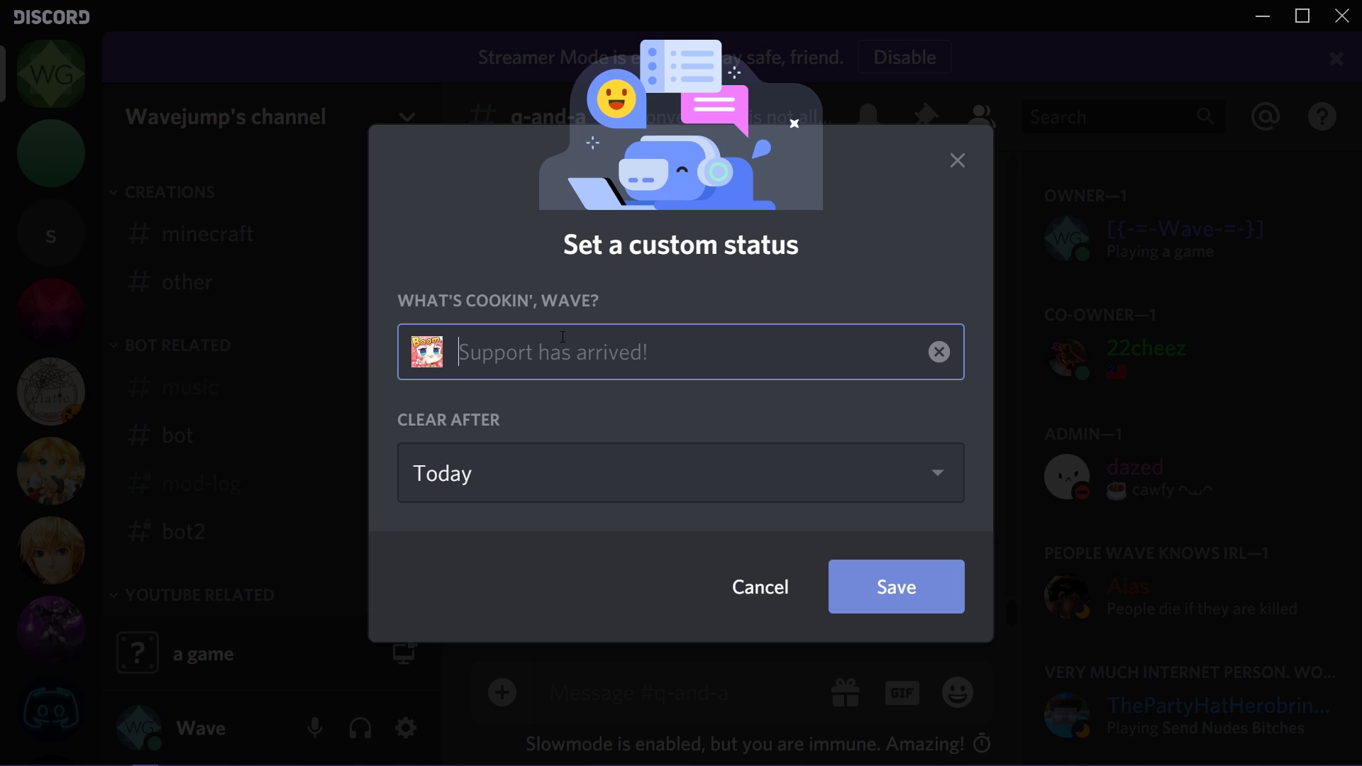
pyautogui.write('subscrib')
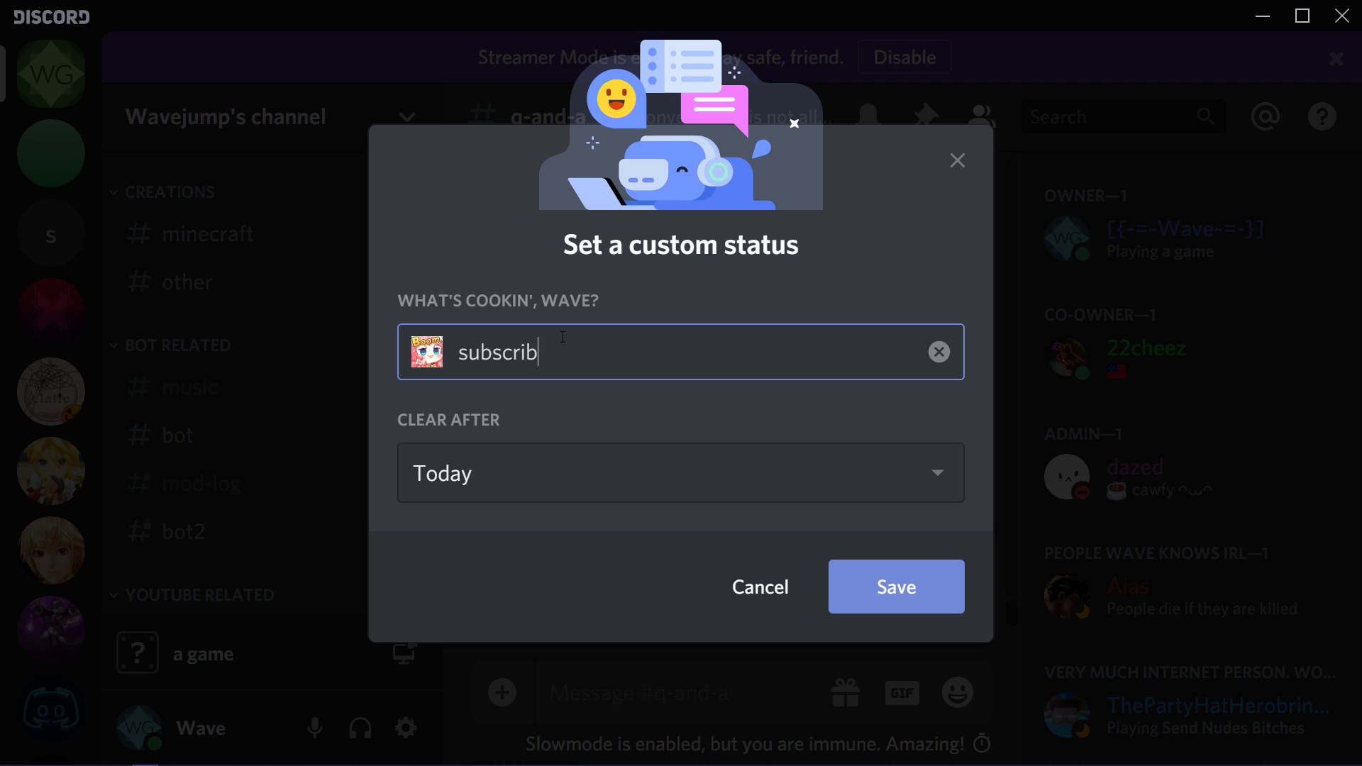
pyautogui.write('e to the channel')
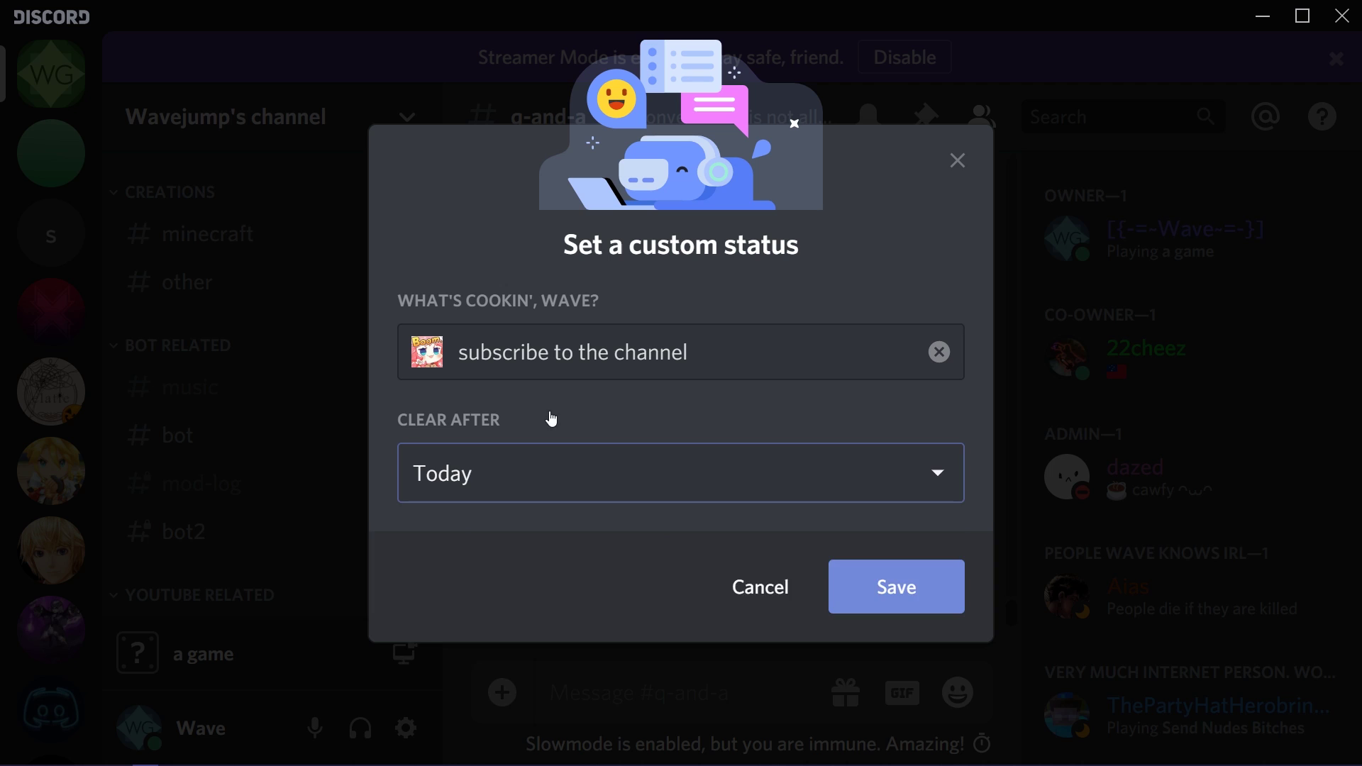
# Set the custom status to clear after 30 minutes and save it.
pyautogui.click(545, 474)
pyautogui.click(530, 638)
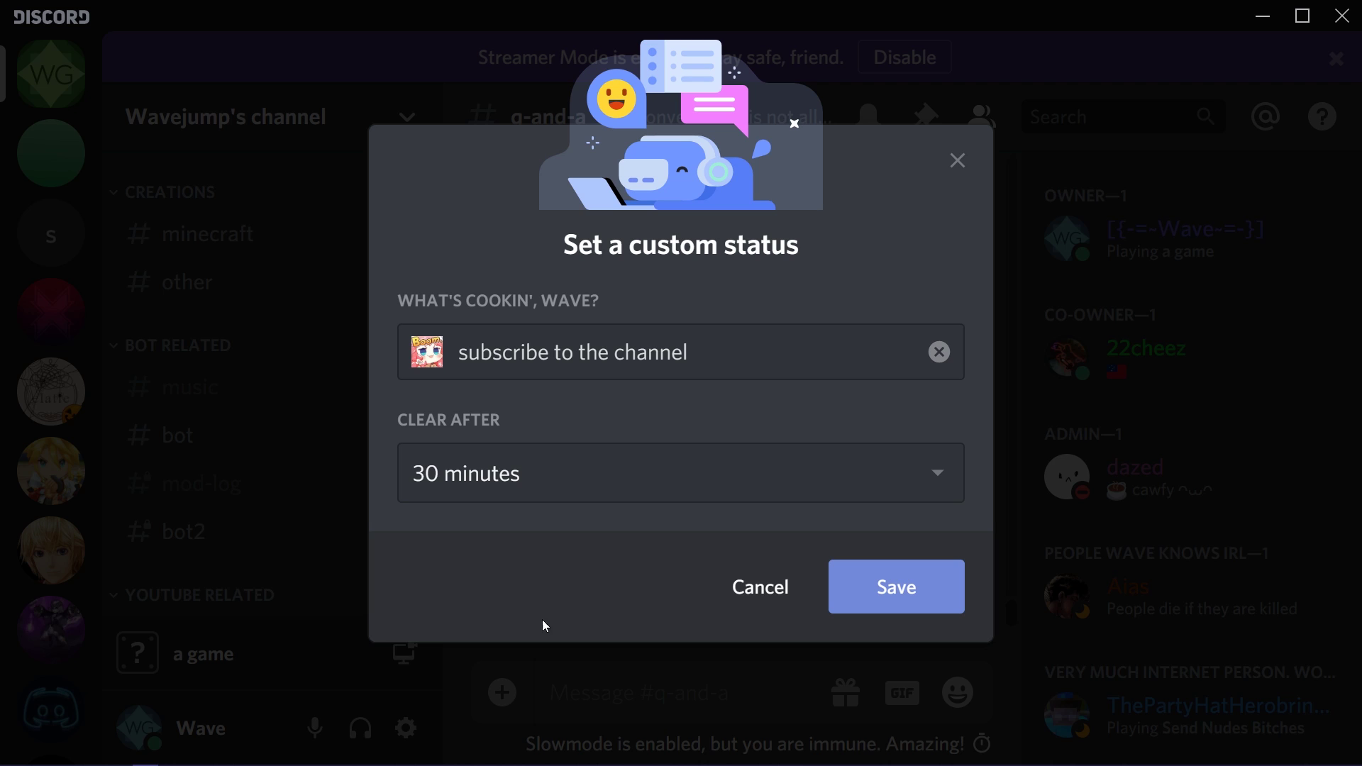
pyautogui.click(904, 611)
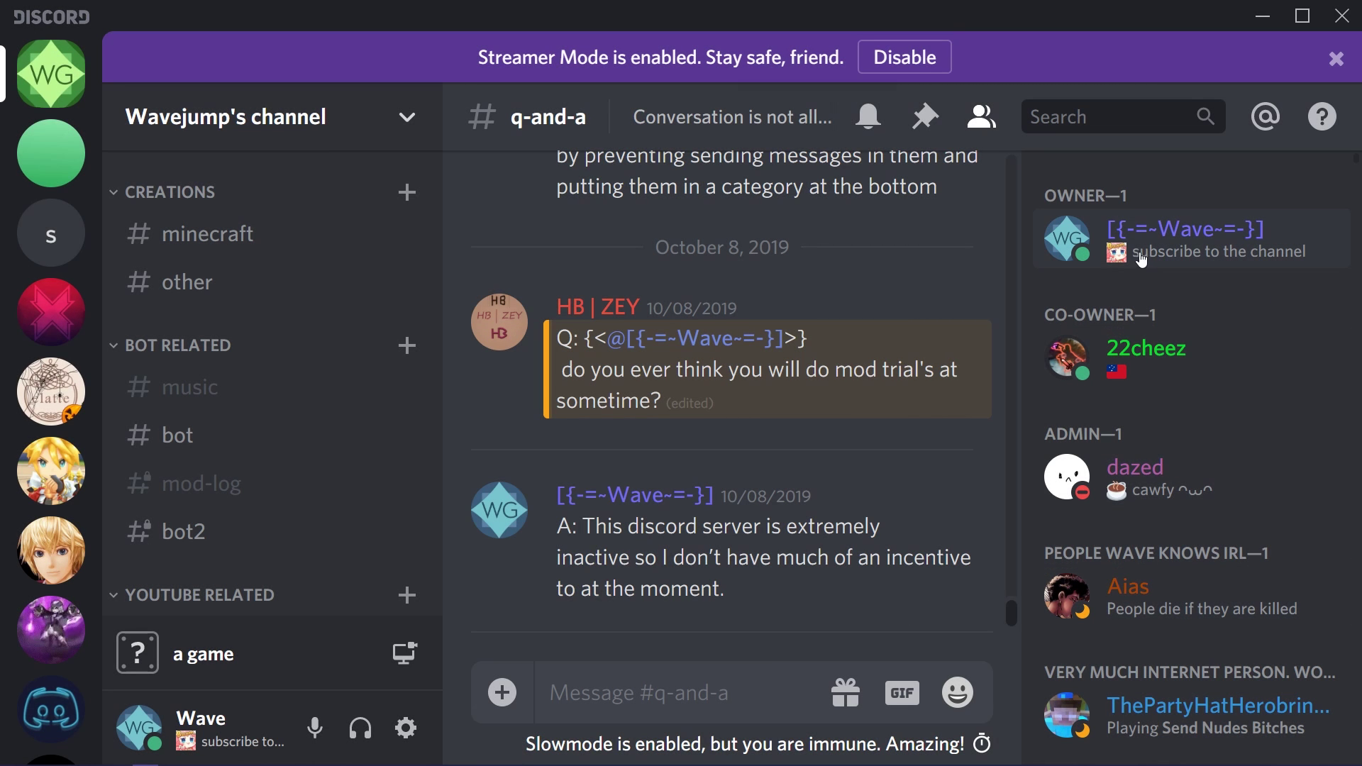
# Turn off displaying the currently running game as a status message in the Game Activity settings, and close the settings.
pyautogui.click(405, 728)
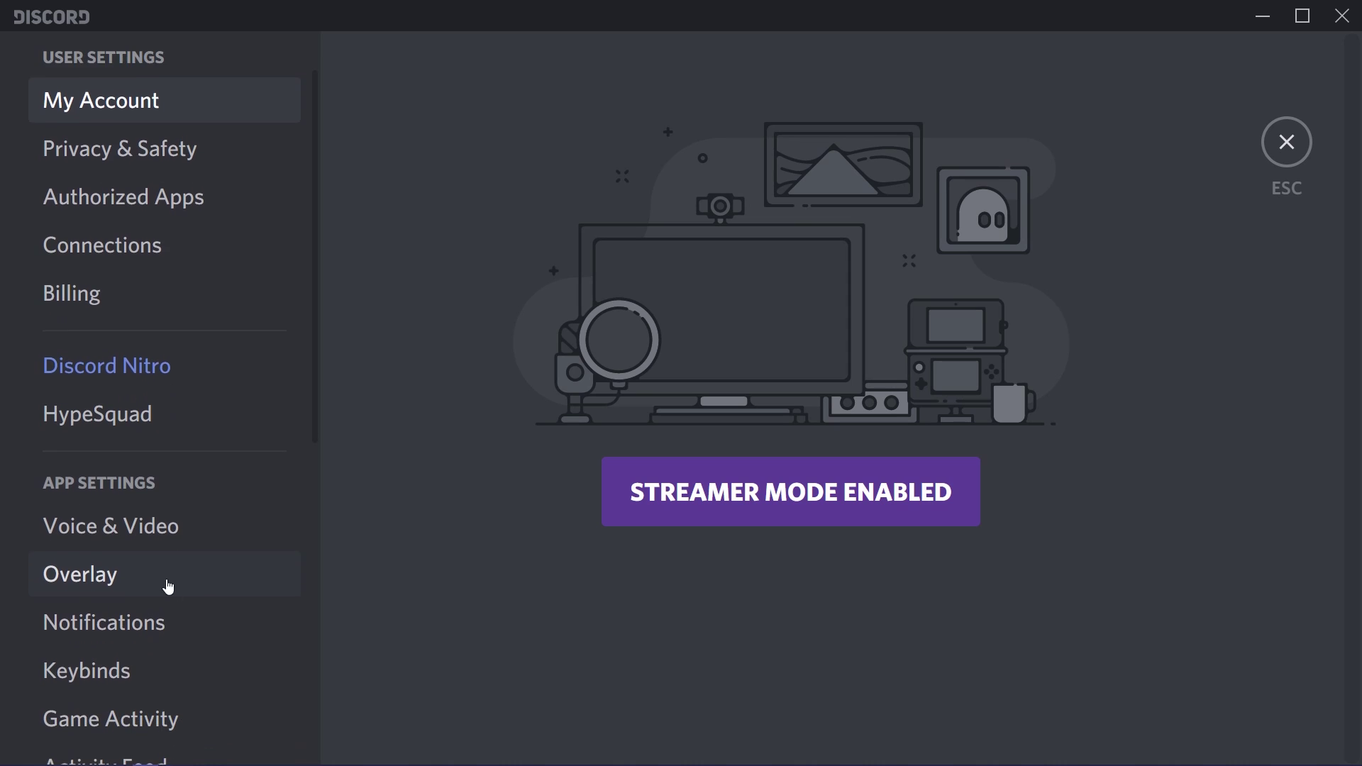
pyautogui.scroll(-2, 169, 588)
pyautogui.click(146, 578)
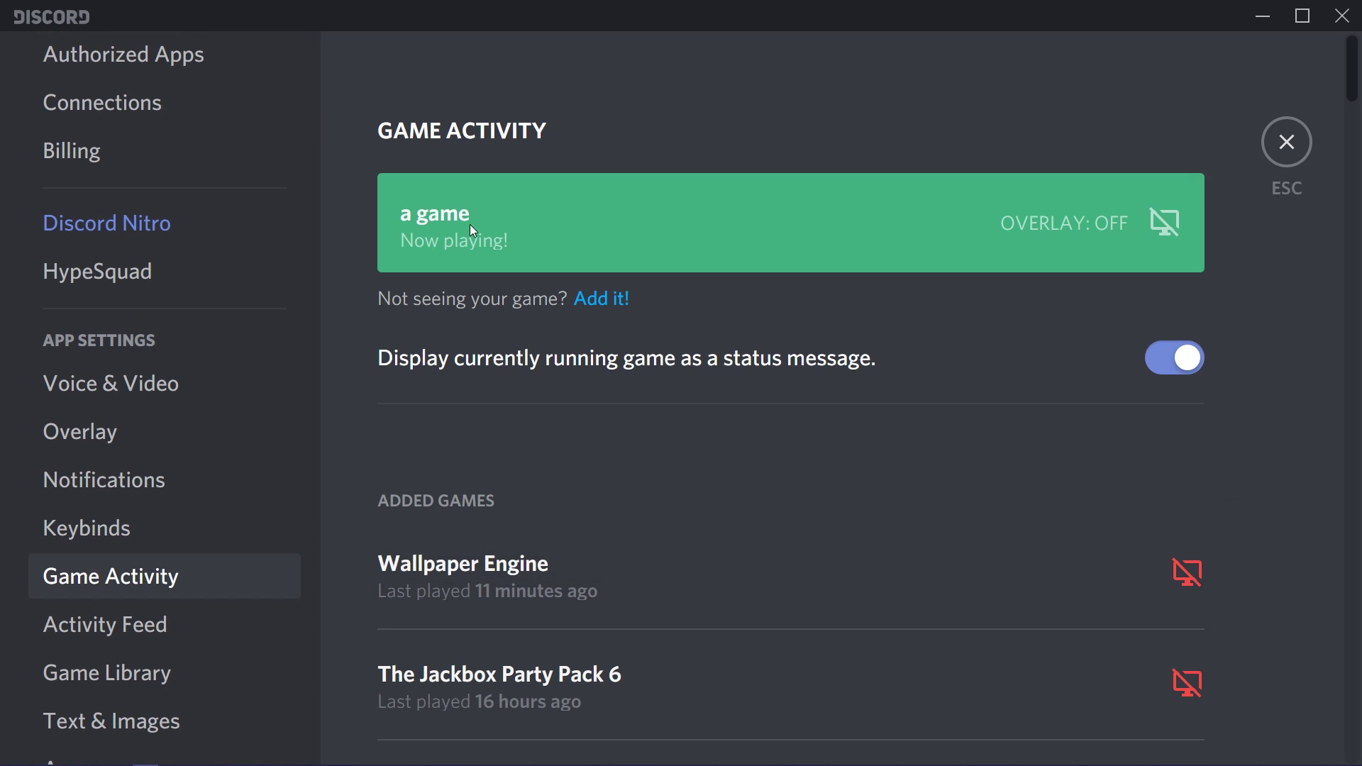
pyautogui.moveTo(1194, 187)
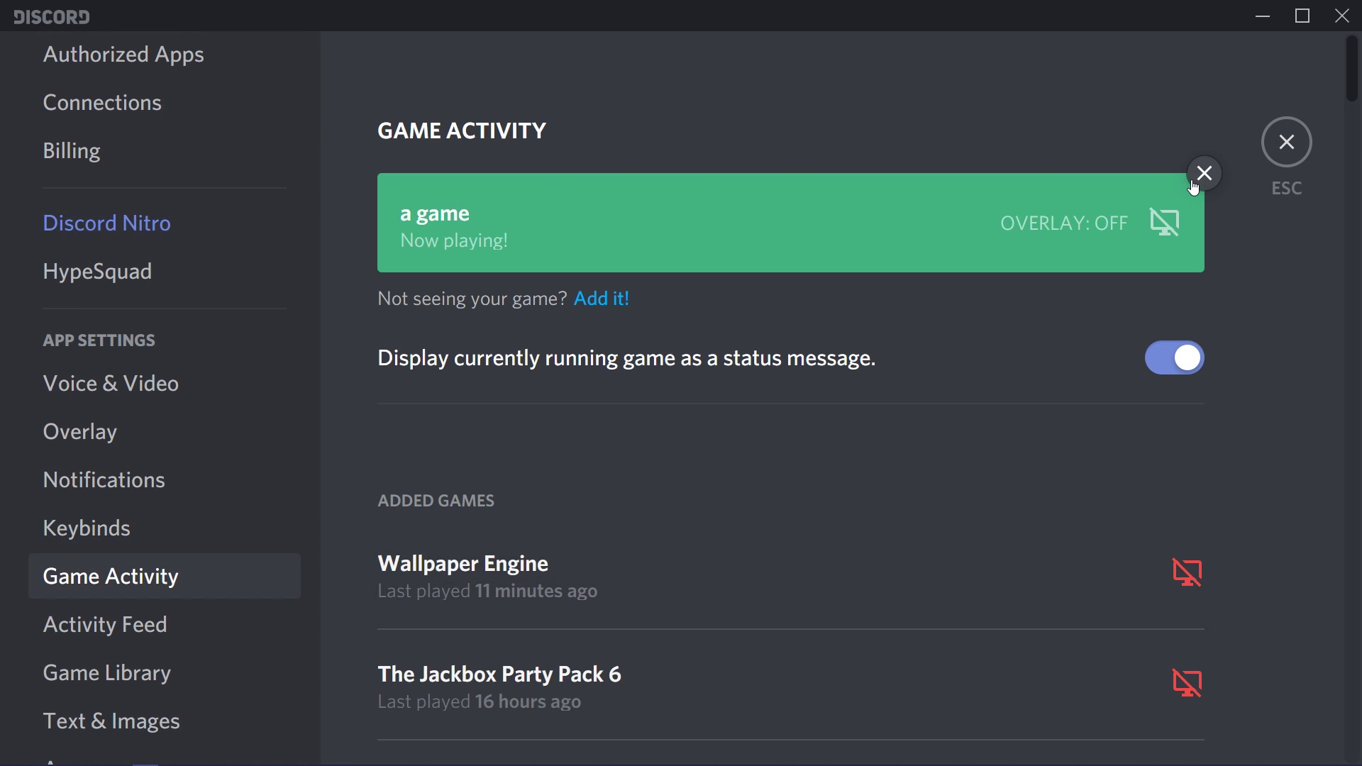
pyautogui.click(1164, 351)
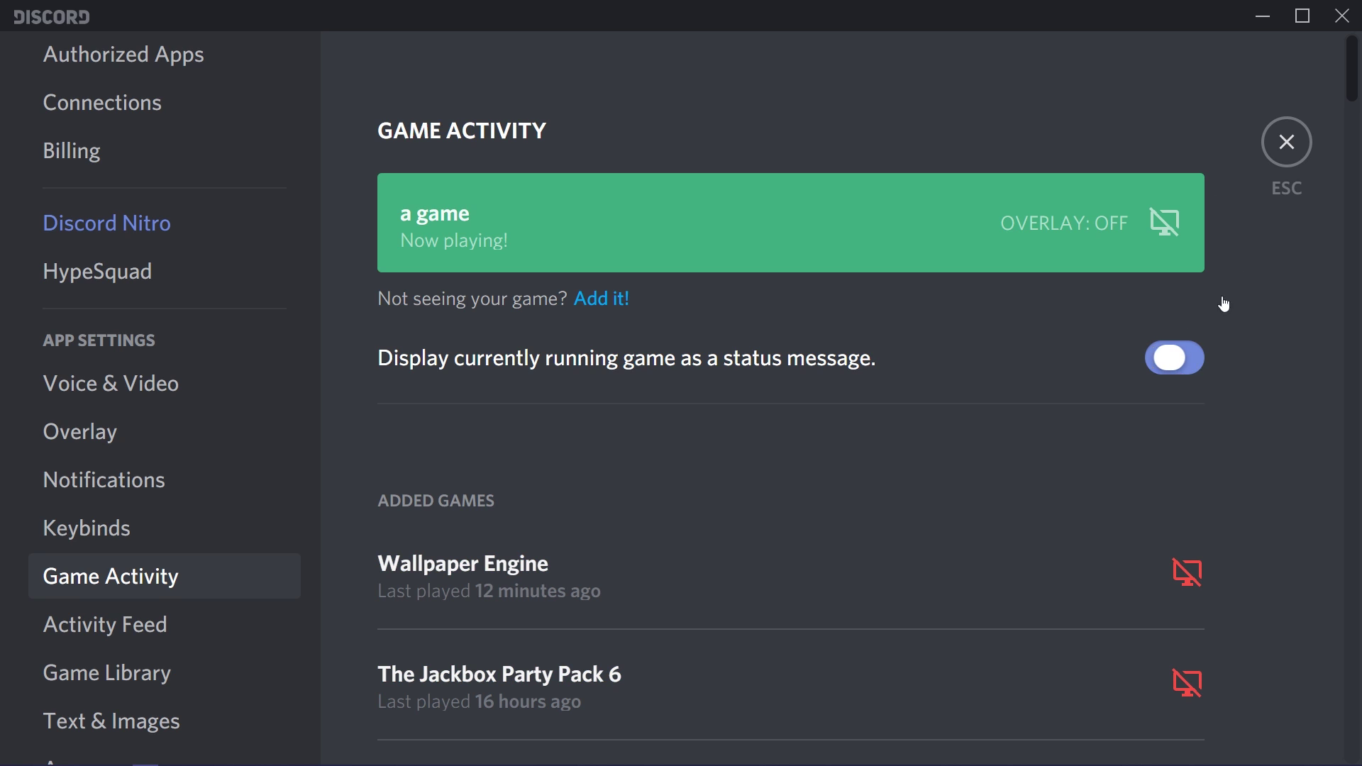
pyautogui.click(1289, 162)
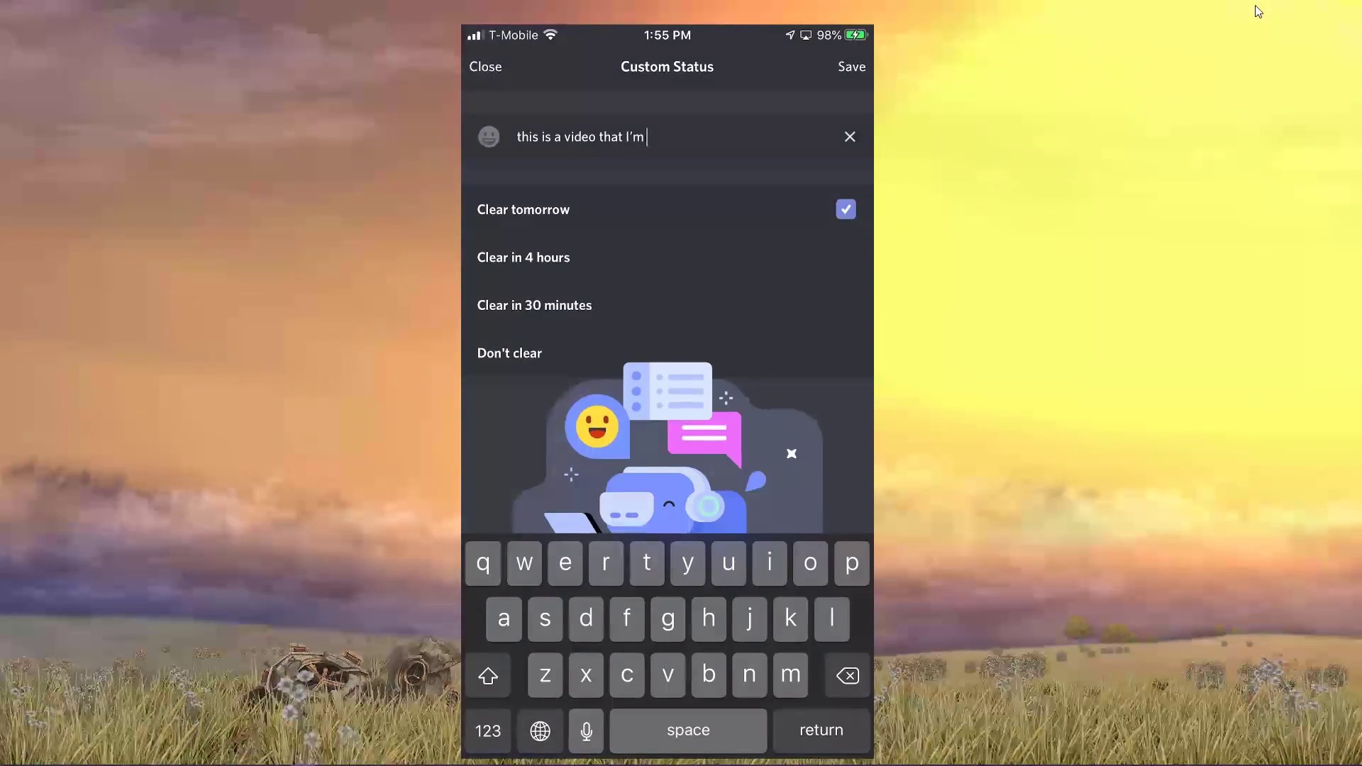
# In the Discord mobile app, complete the custom status text as "this is a video that I'm recording!" and choose Don't clear.
pyautogui.write('eco')
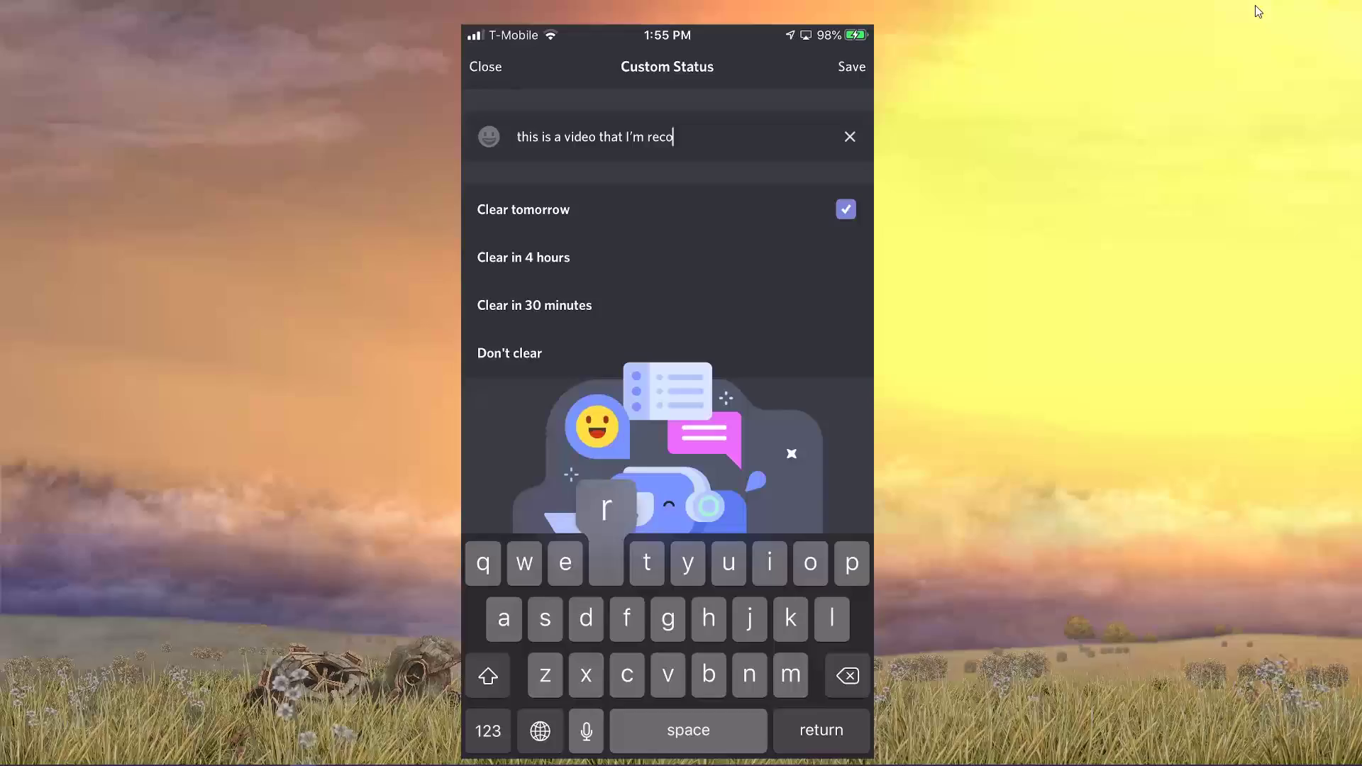
pyautogui.write('rding!')
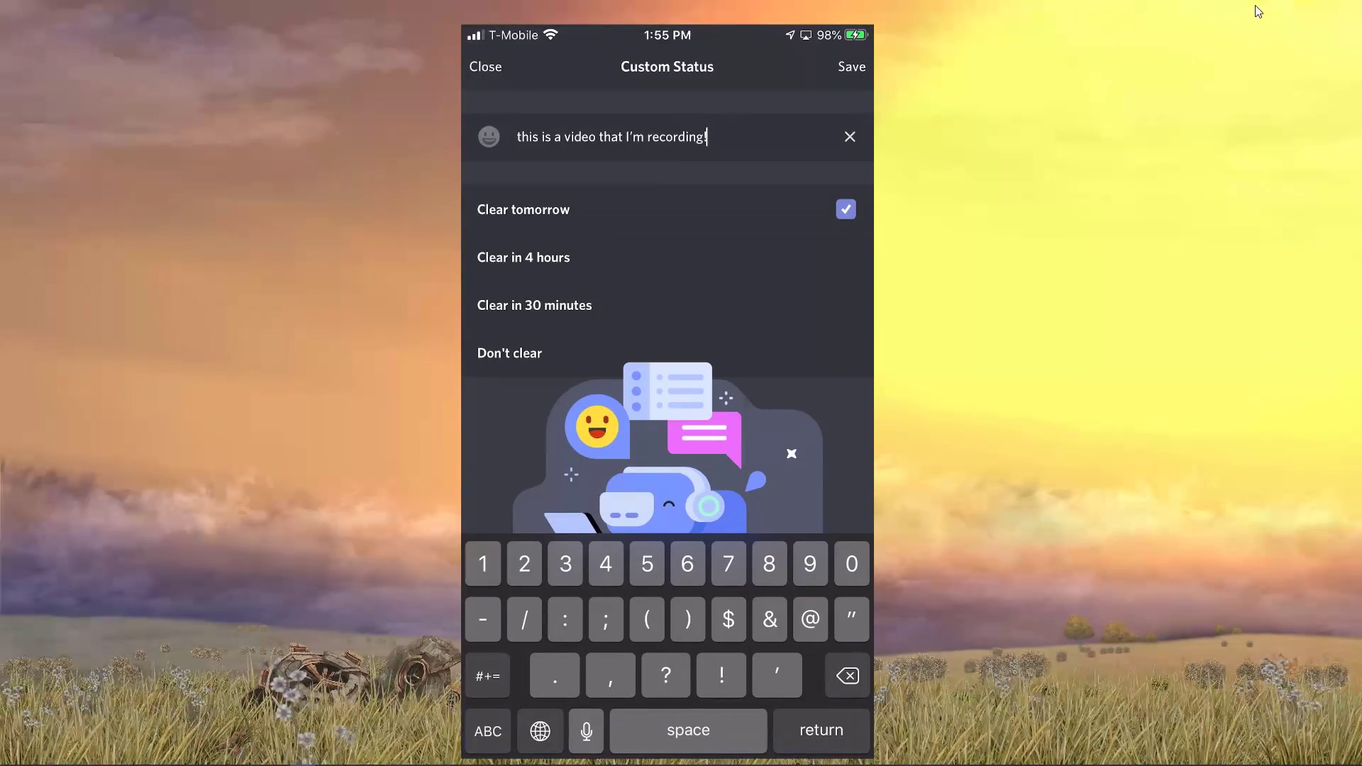
pyautogui.click(509, 352)
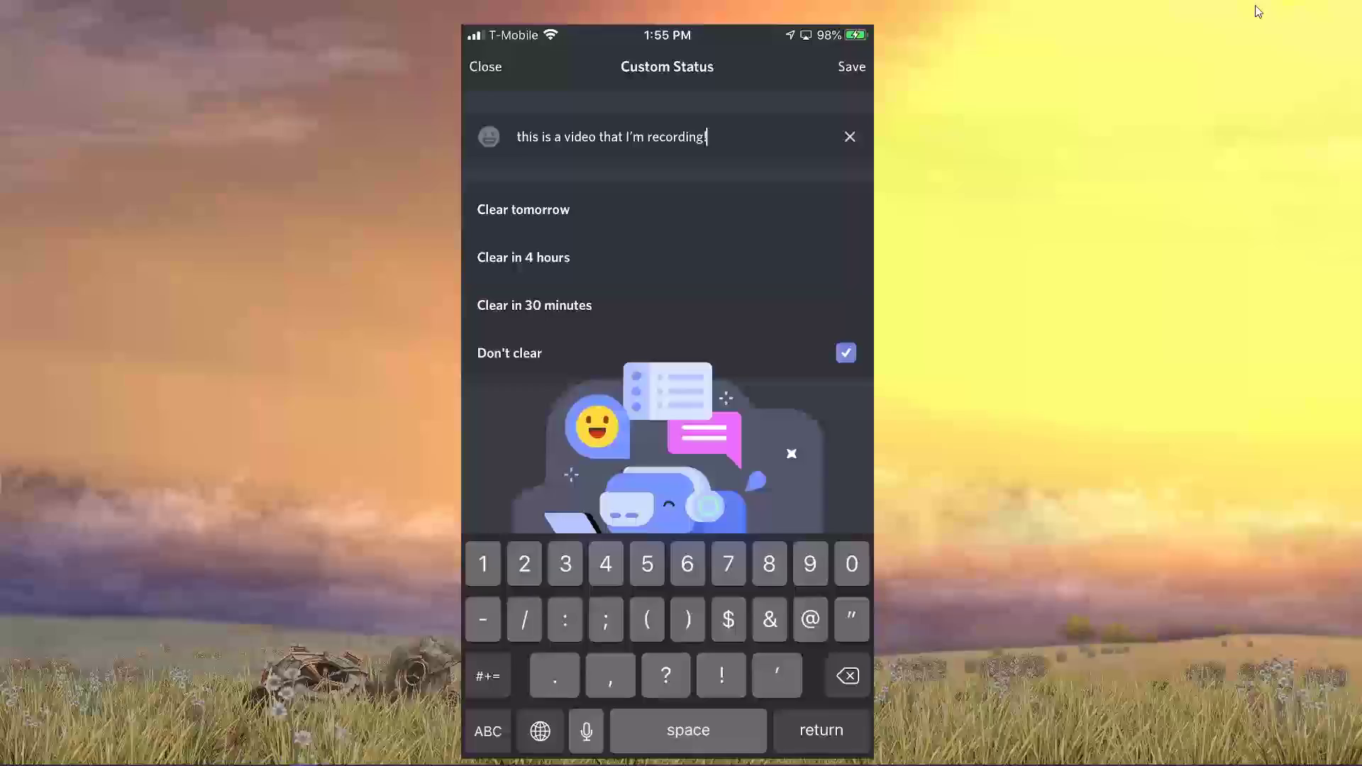